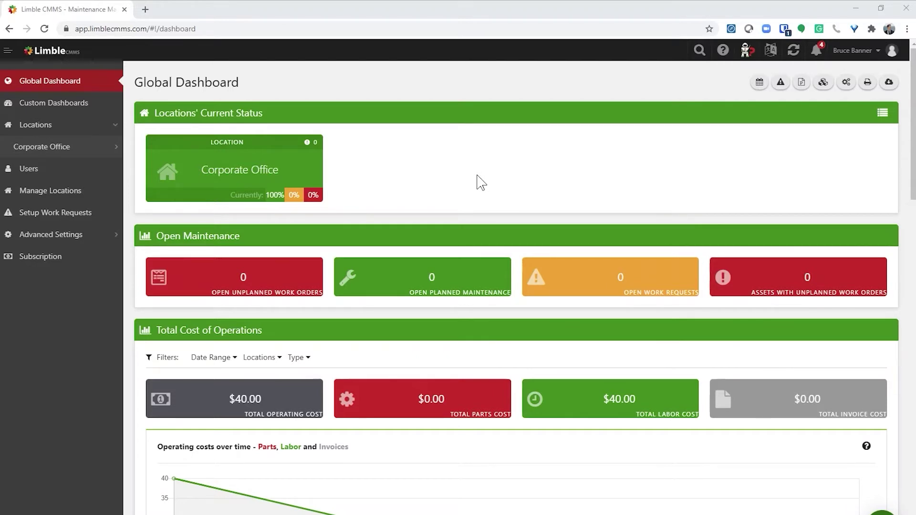
Open the Corporate Office work request portal customization, leaving requests assigned to Manager
{"action": "left_click", "coordinate": [71, 218]}
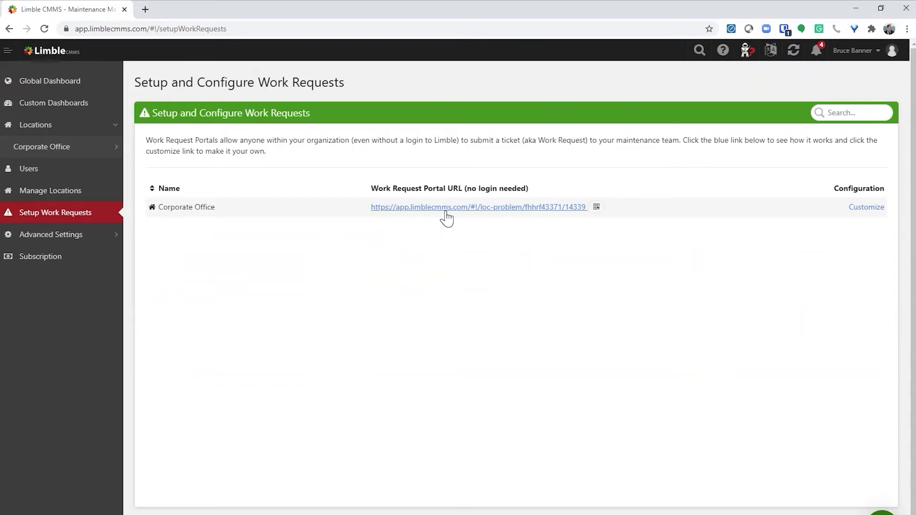
{"action": "left_click", "coordinate": [867, 208]}
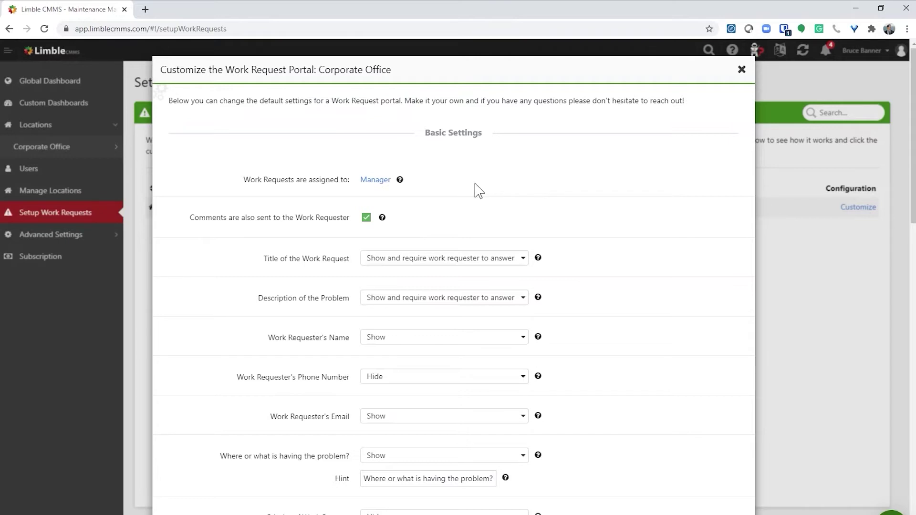
{"action": "left_click", "coordinate": [375, 186]}
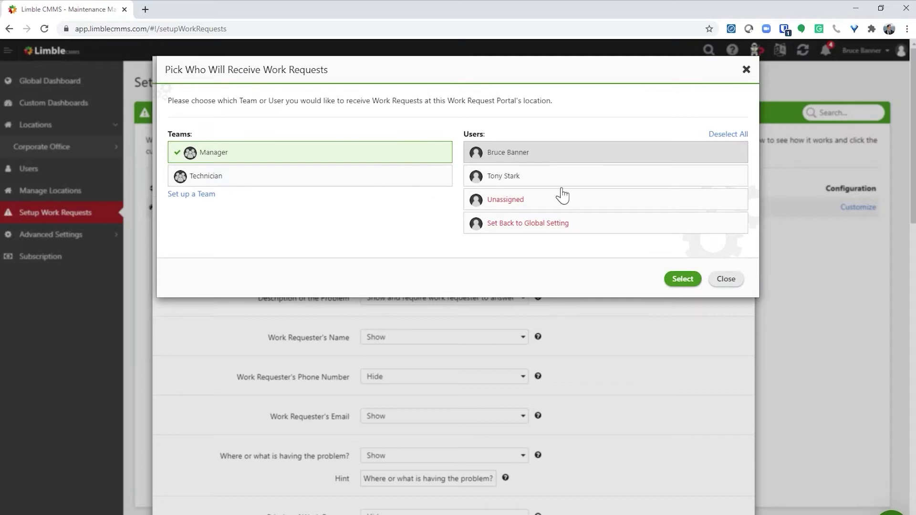
{"action": "left_click", "coordinate": [731, 285]}
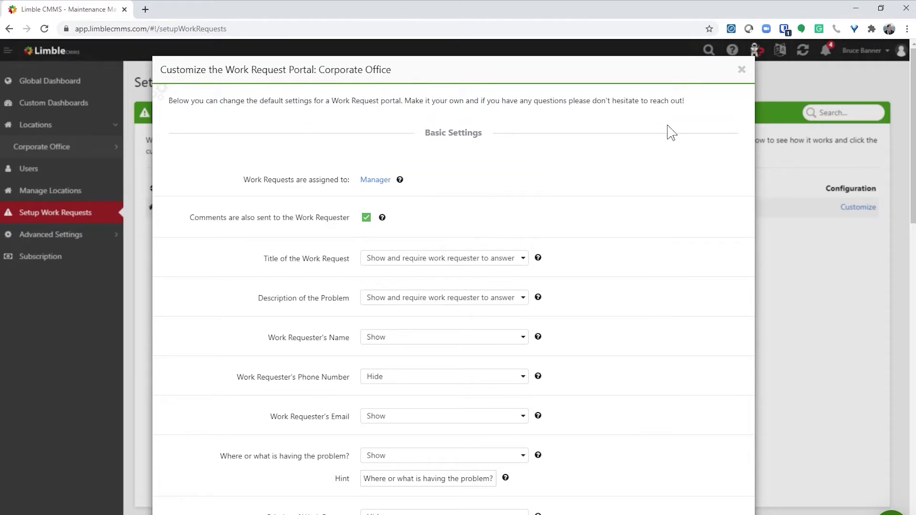
Enter the request title 'Broken Sprinkler Head' and description 'The leak looks pretty bad.'
{"action": "left_click", "coordinate": [742, 69]}
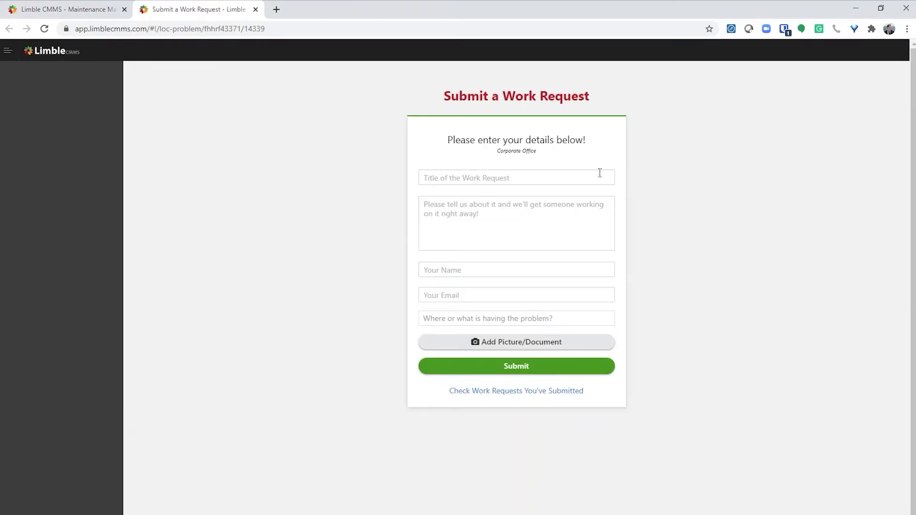
{"action": "left_click", "coordinate": [575, 173]}
{"action": "type", "text": "Br"}
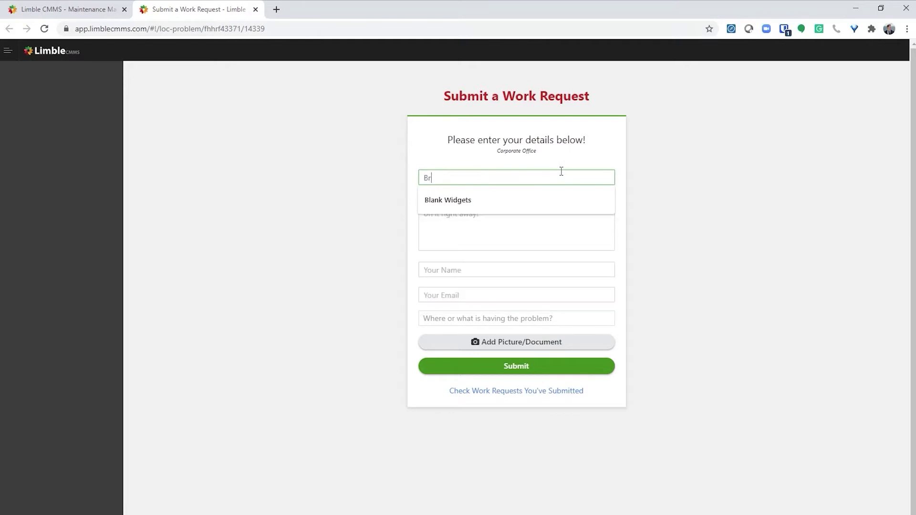
{"action": "type", "text": "oken Spr"}
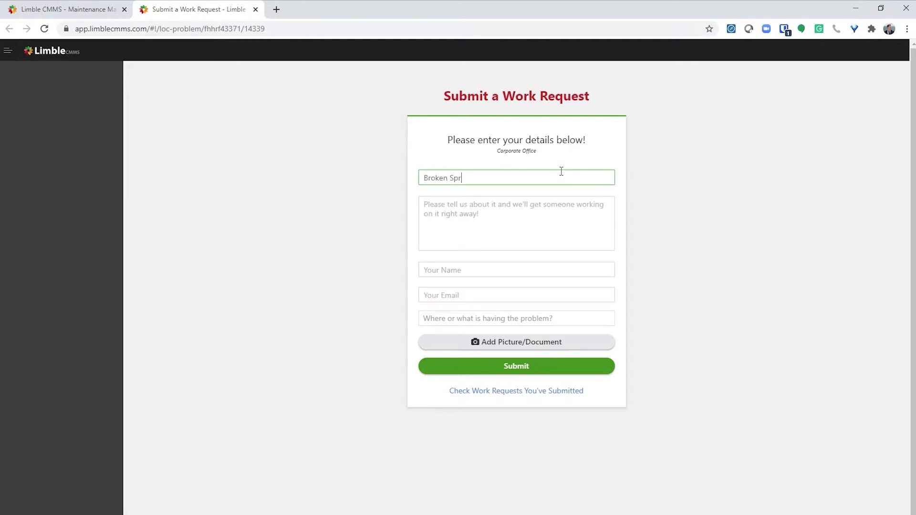
{"action": "type", "text": "inkler Head"}
{"action": "key", "text": "Tab"}
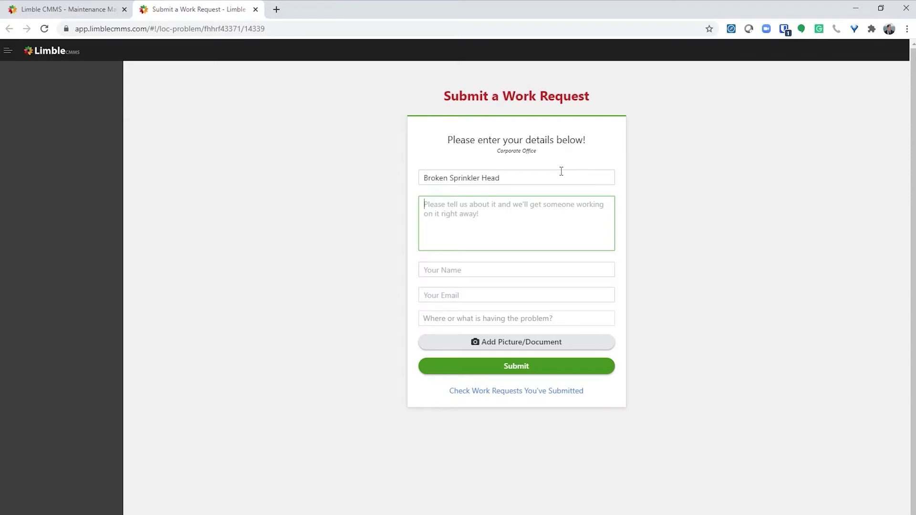
{"action": "type", "text": "The lea"}
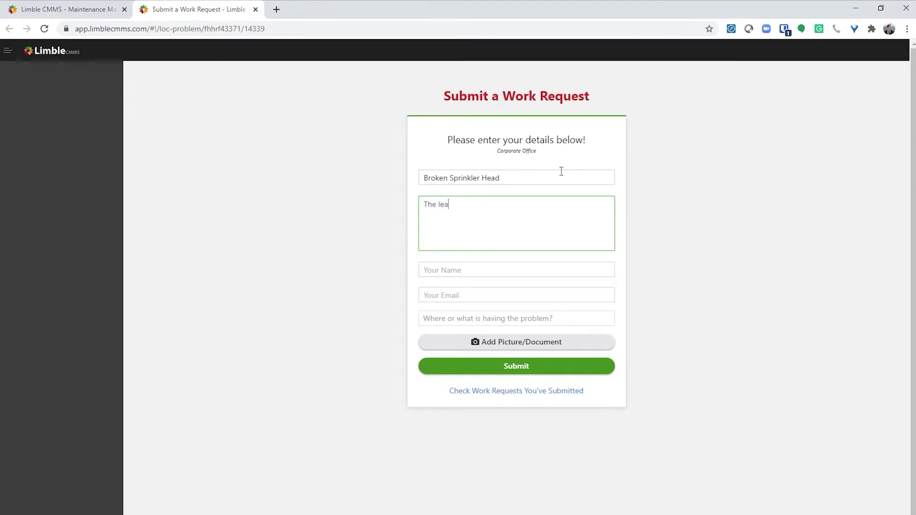
{"action": "type", "text": "k looks pretty bad."}
Fill in the requester's first name and e-mail address
{"action": "key", "text": "Tab"}
{"action": "type", "text": "Natasha"}
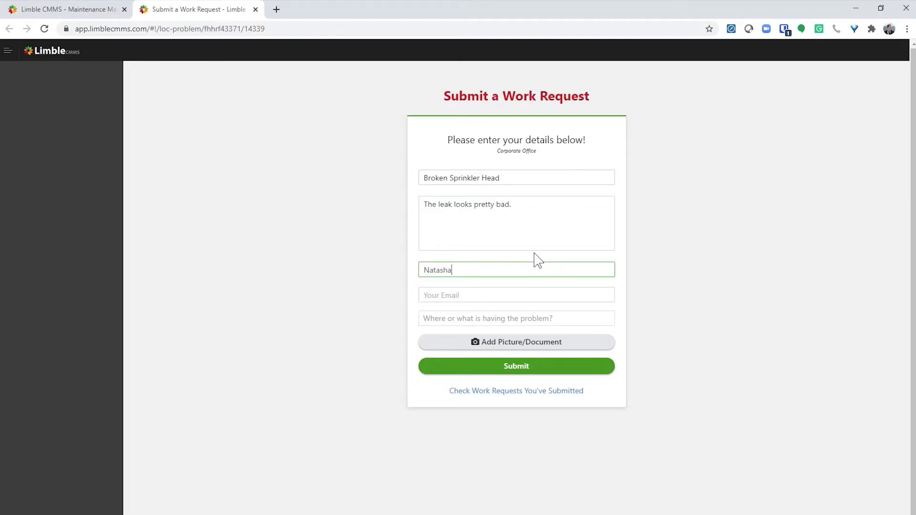
{"action": "key", "text": "Tab"}
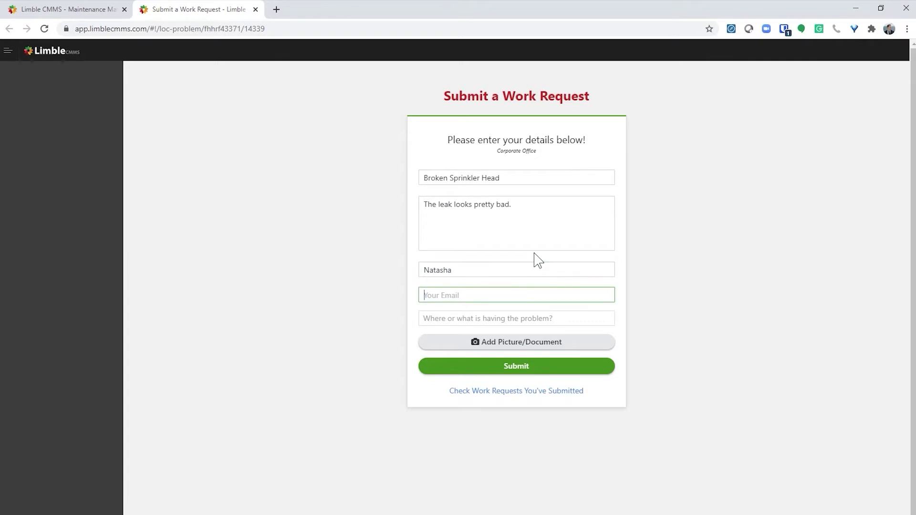
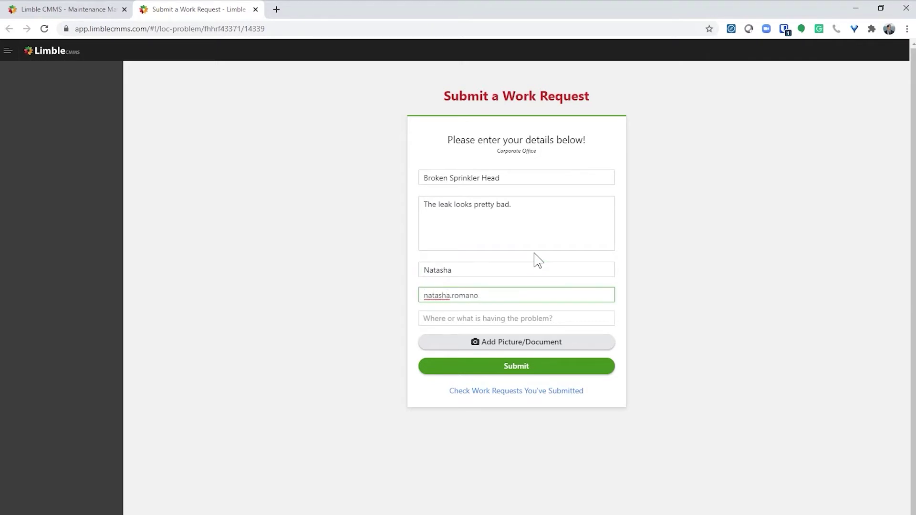
Choose Landscaping as the location having the problem
{"action": "left_click", "coordinate": [552, 318]}
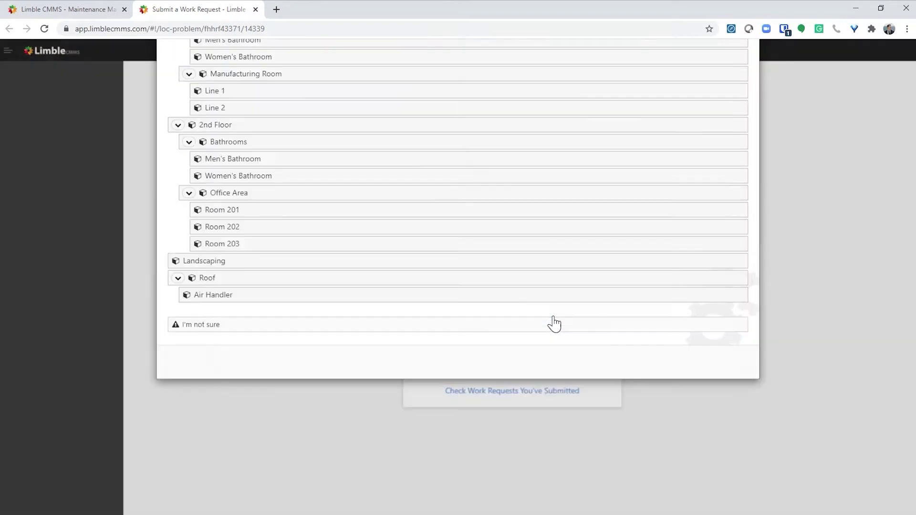
{"action": "left_click", "coordinate": [512, 379]}
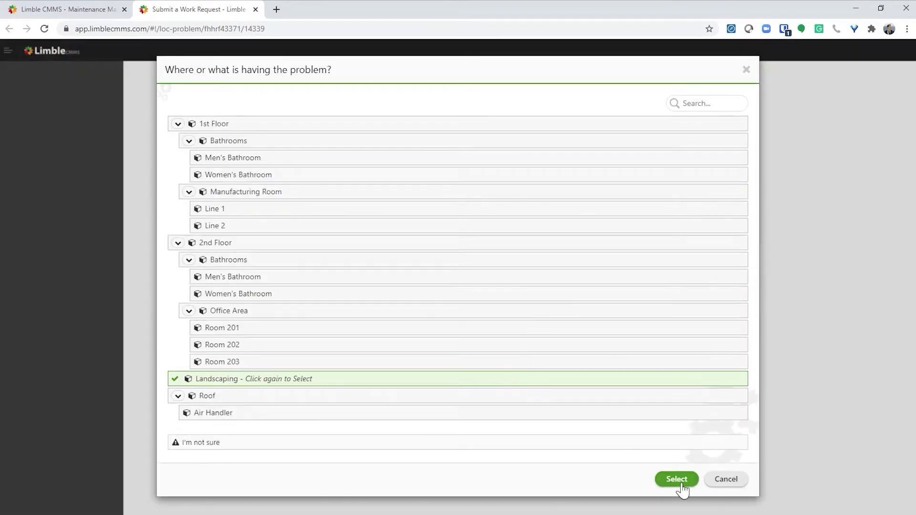
{"action": "left_click", "coordinate": [682, 485]}
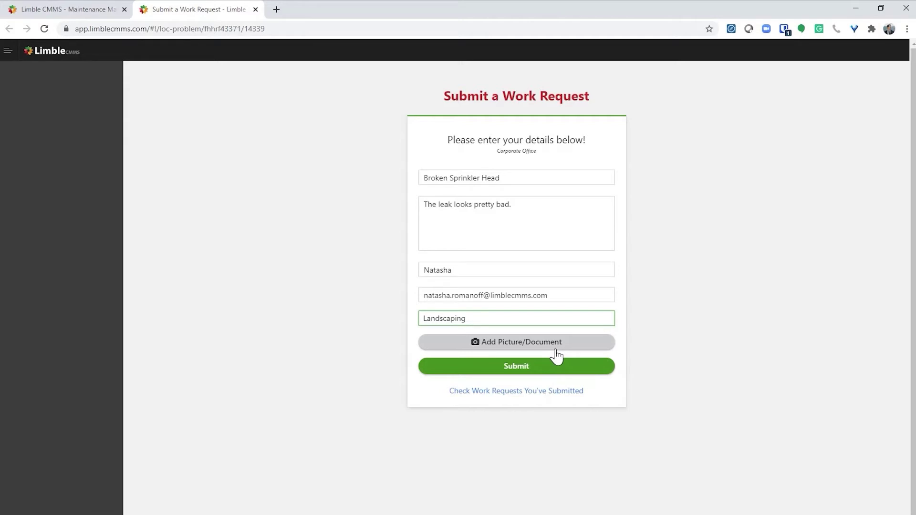
Upload the Broken Sprinkler photo as the request's picture
{"action": "left_click", "coordinate": [556, 354]}
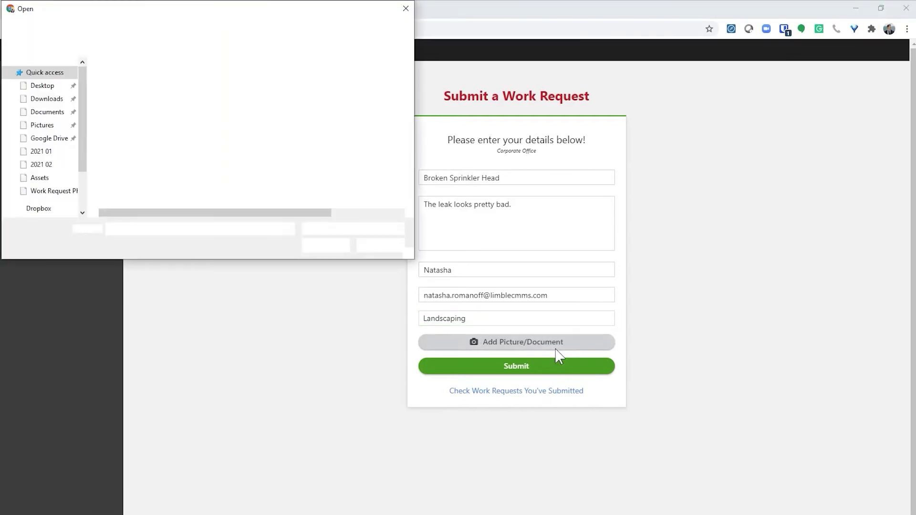
{"action": "left_click", "coordinate": [162, 92]}
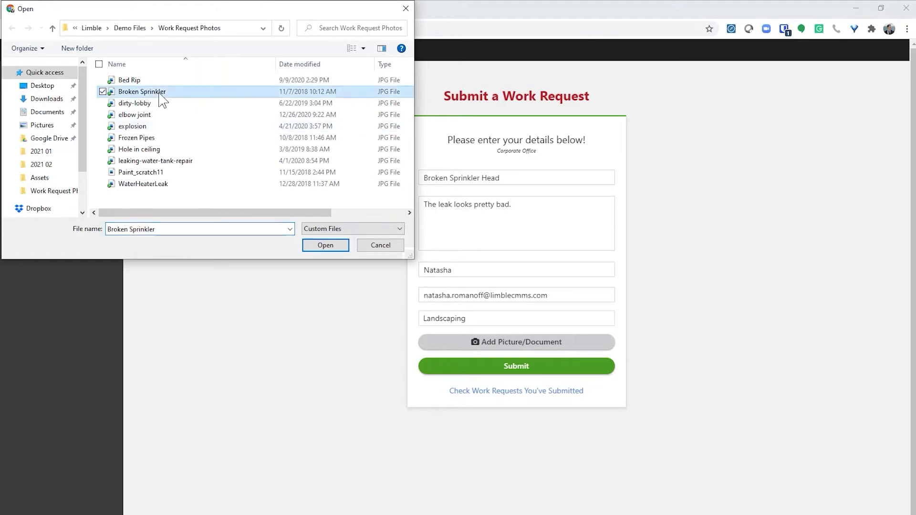
{"action": "left_click", "coordinate": [307, 246]}
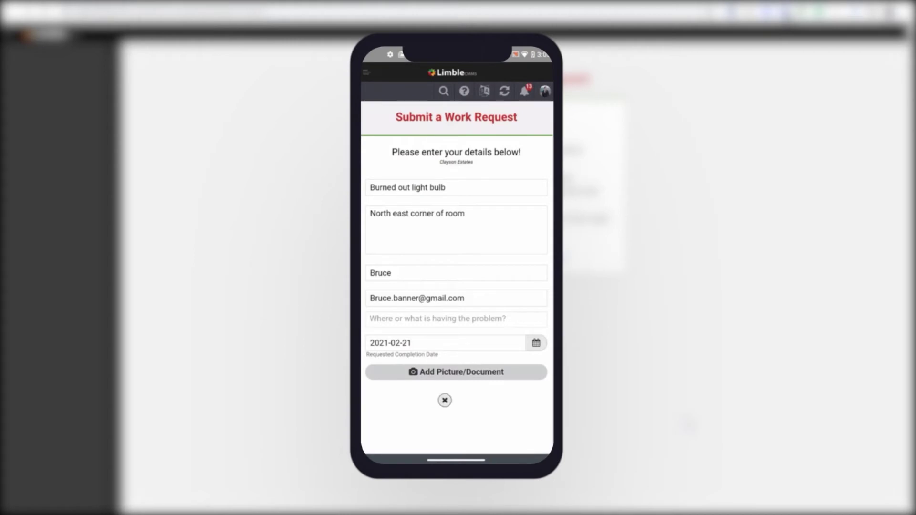
Submit the Broken Sprinkler Head request, creating Task #4
{"action": "scroll", "coordinate": [457, 277], "scroll_direction": "down", "scroll_amount": 3}
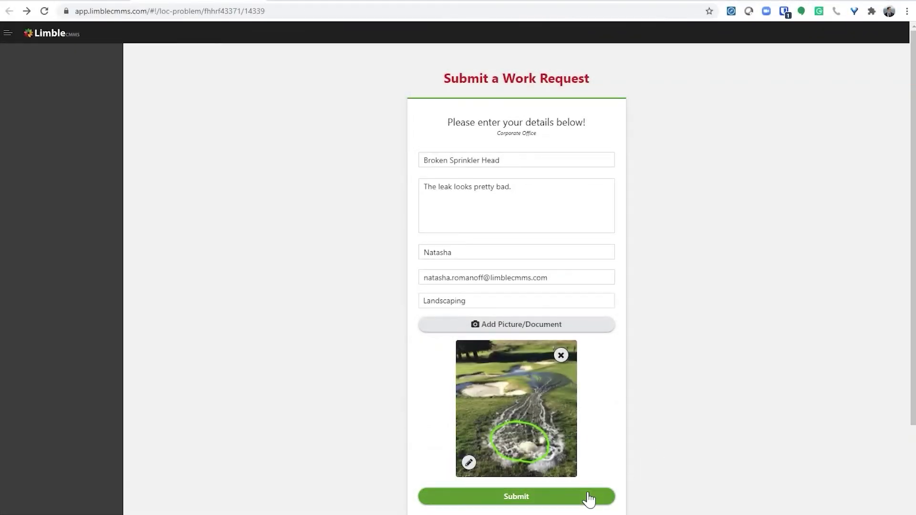
{"action": "left_click", "coordinate": [589, 497]}
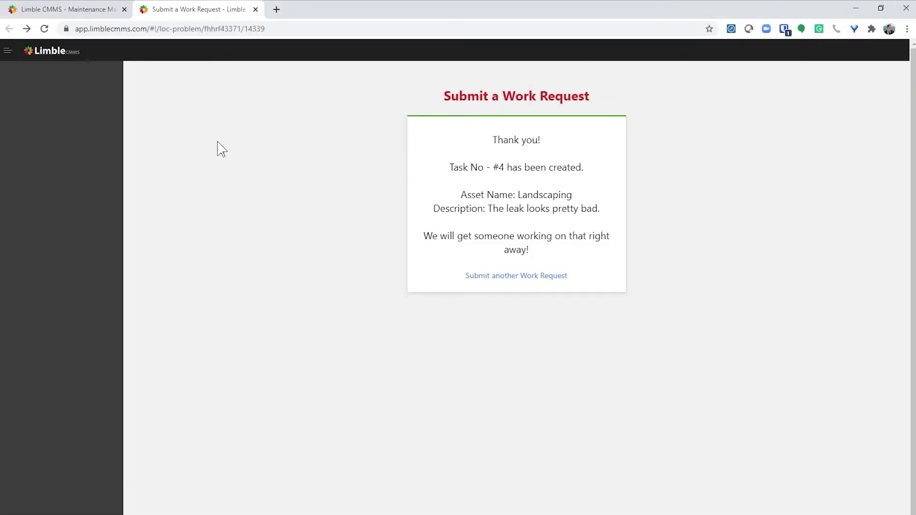
Return to the admin tab and open Corporate Office's Manage Work page
{"action": "left_click", "coordinate": [87, 14]}
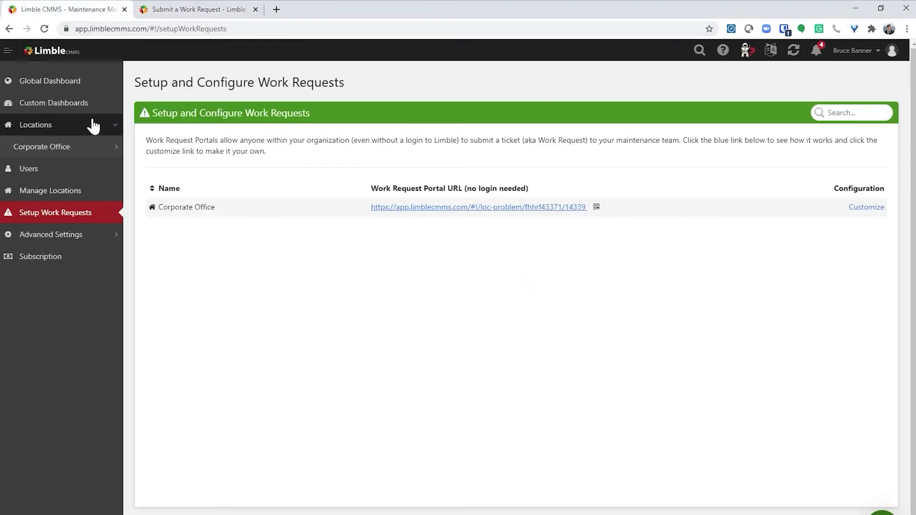
{"action": "left_click", "coordinate": [97, 140]}
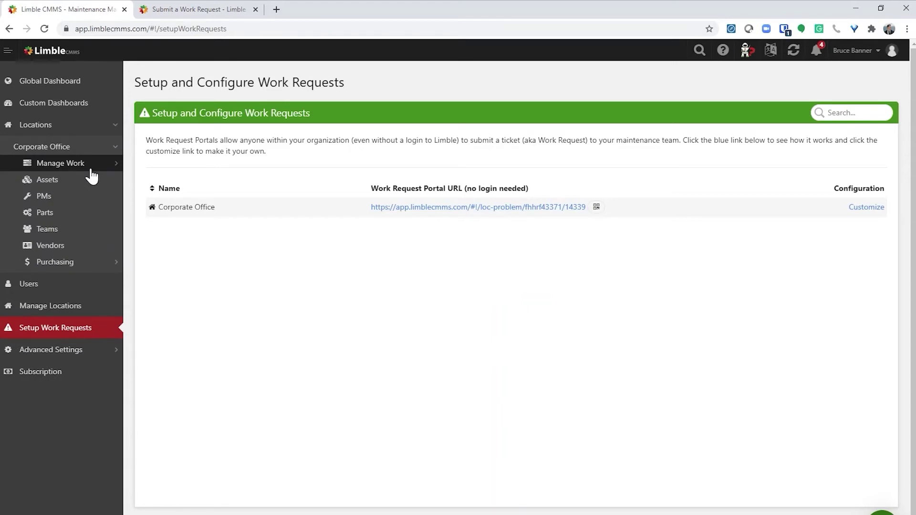
{"action": "left_click", "coordinate": [91, 167]}
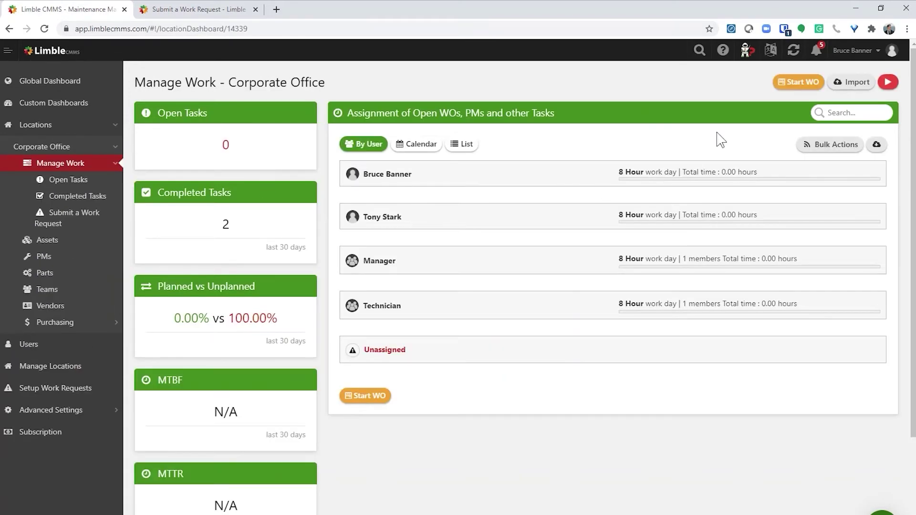
Post the comment "I'm heading over now." on the Broken Sprinkler Head request
{"action": "left_click", "coordinate": [794, 54]}
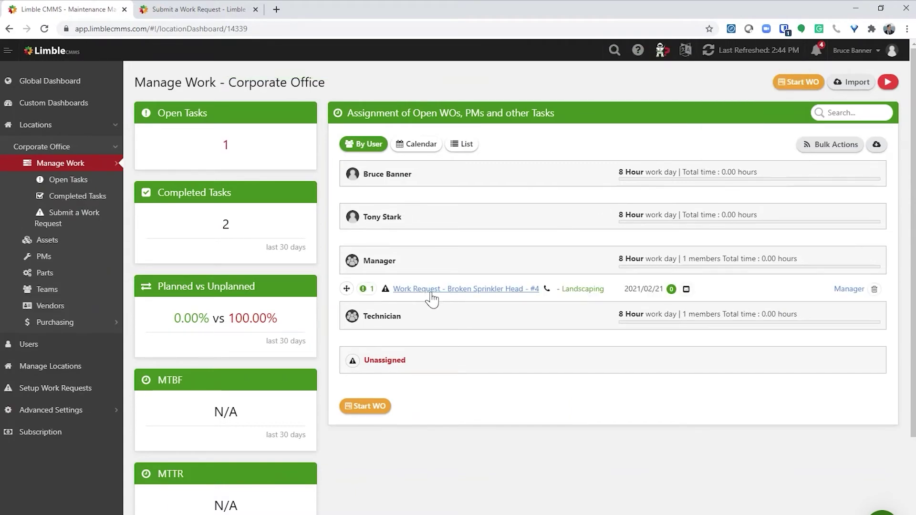
{"action": "left_click", "coordinate": [428, 291]}
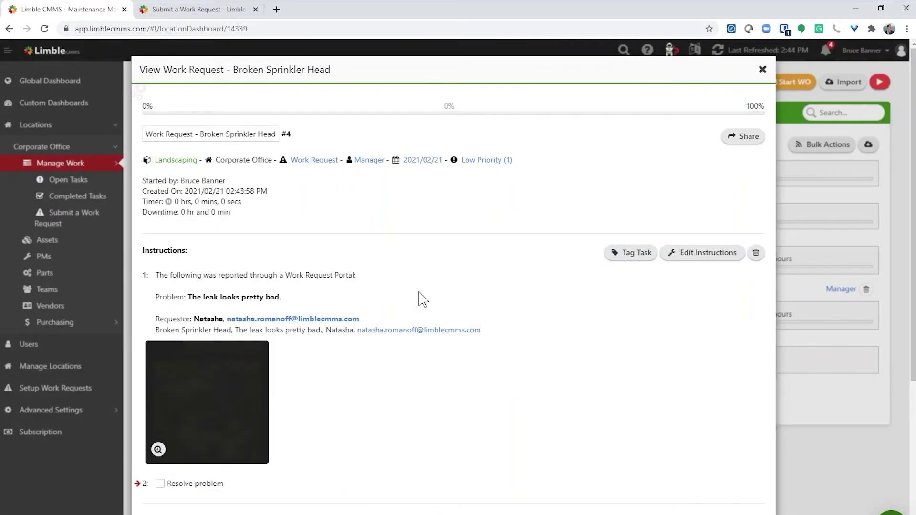
{"action": "scroll", "coordinate": [509, 424], "scroll_direction": "down", "scroll_amount": 4}
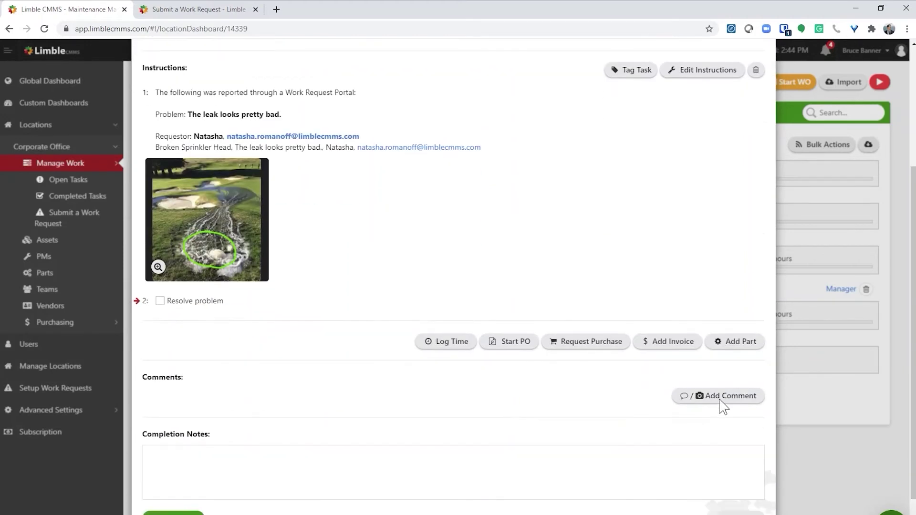
{"action": "left_click", "coordinate": [720, 398]}
{"action": "type", "text": "I'm"}
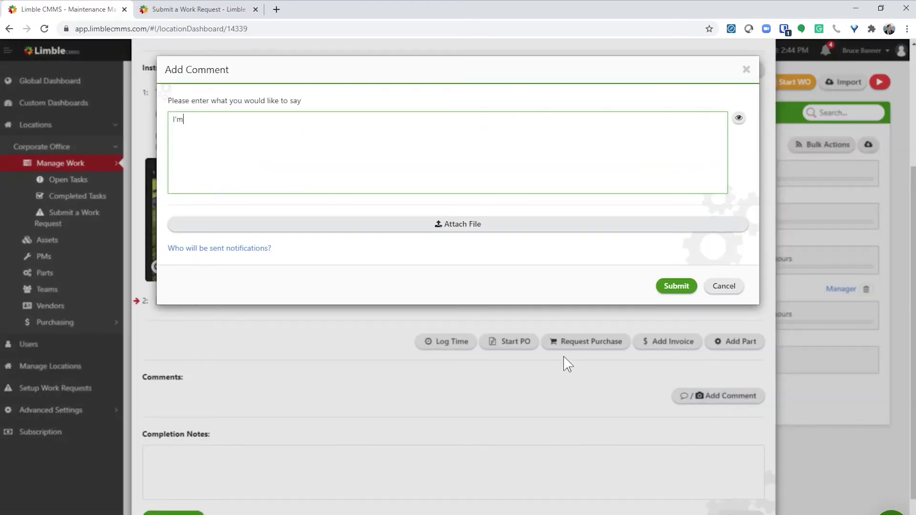
{"action": "type", "text": " heading over now."}
{"action": "left_click", "coordinate": [678, 287]}
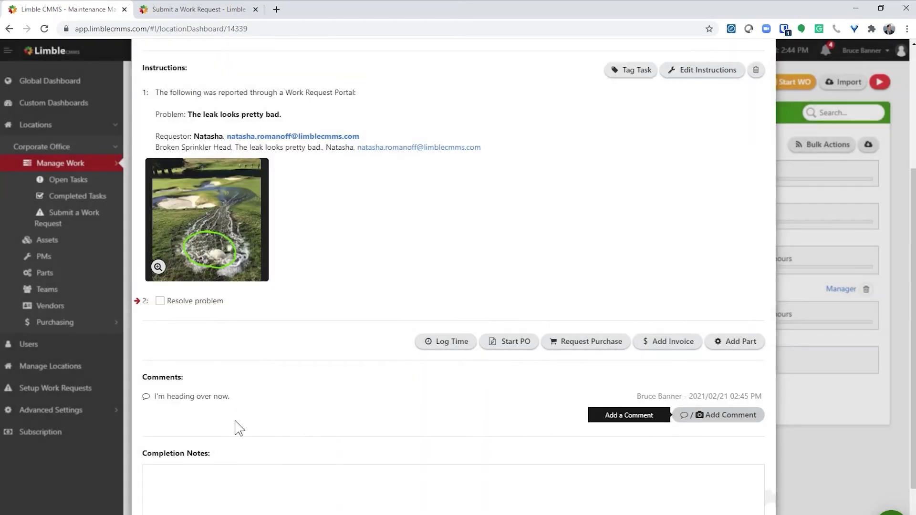
Mark the request complete with 1 minute of logged time
{"action": "scroll", "coordinate": [257, 440], "scroll_direction": "down", "scroll_amount": 1}
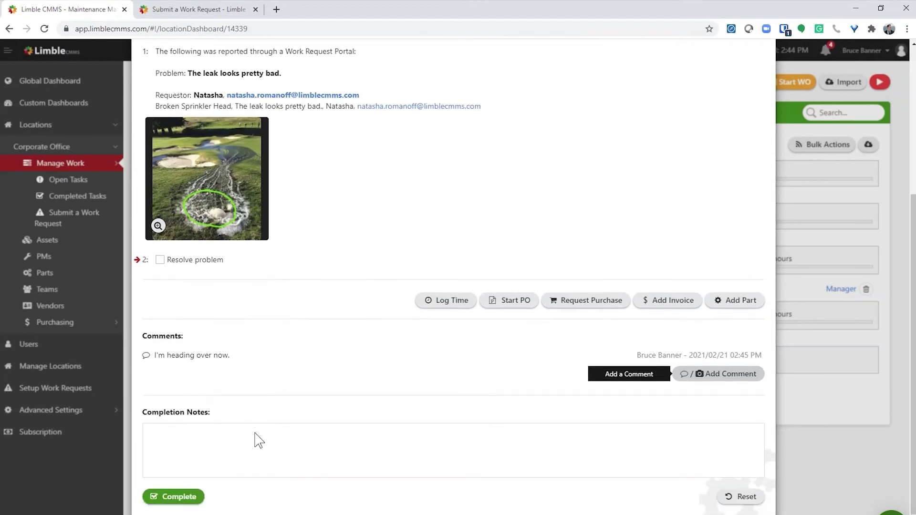
{"action": "scroll", "coordinate": [256, 439], "scroll_direction": "down", "scroll_amount": 1}
{"action": "left_click", "coordinate": [176, 467]}
{"action": "left_click", "coordinate": [586, 151]}
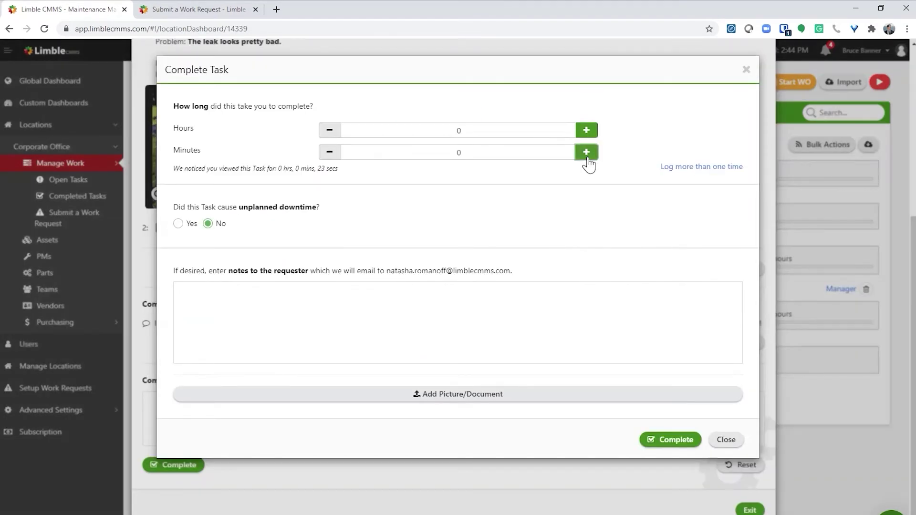
{"action": "left_click", "coordinate": [684, 441]}
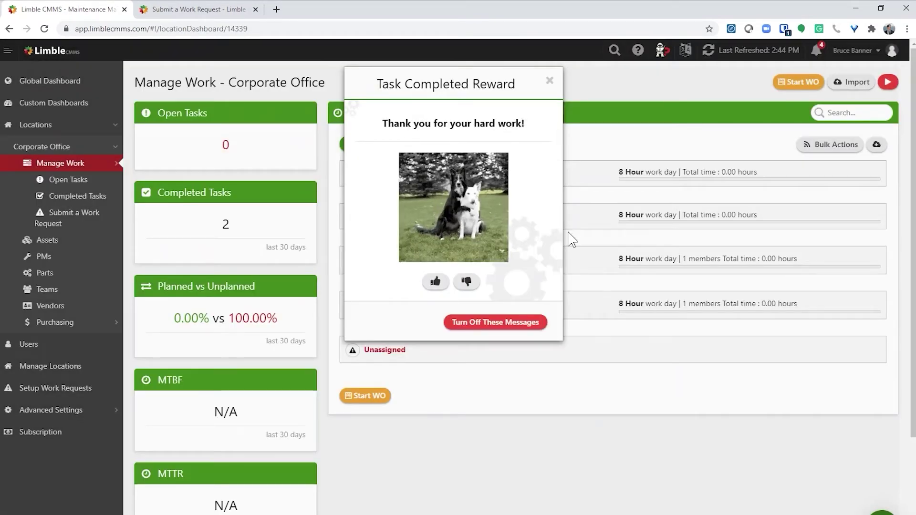
{"action": "left_click", "coordinate": [550, 81]}
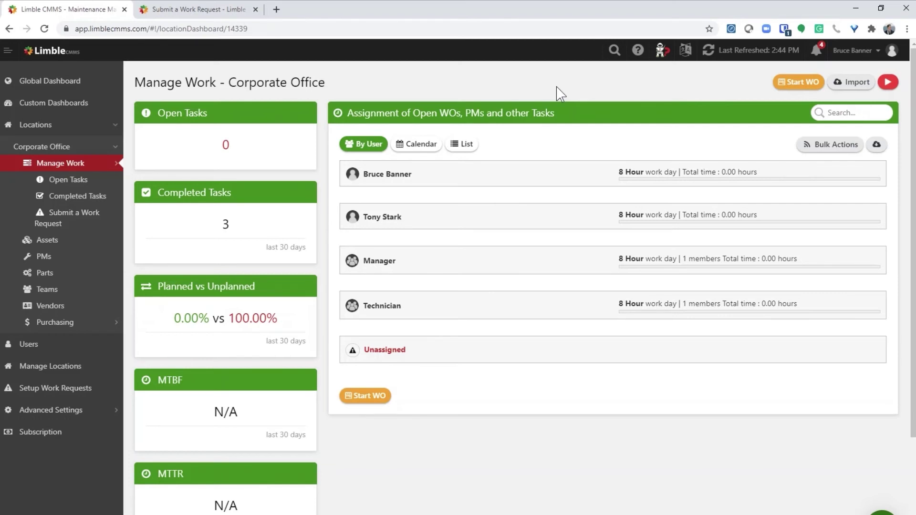
Show the Corporate Office portal's work request QR code from Setup Work Requests
{"action": "left_click", "coordinate": [51, 387]}
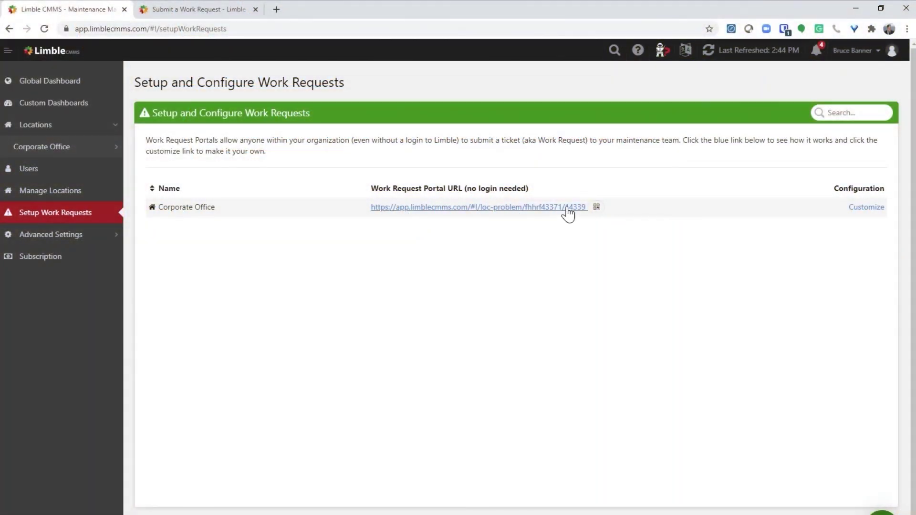
{"action": "left_click", "coordinate": [596, 208]}
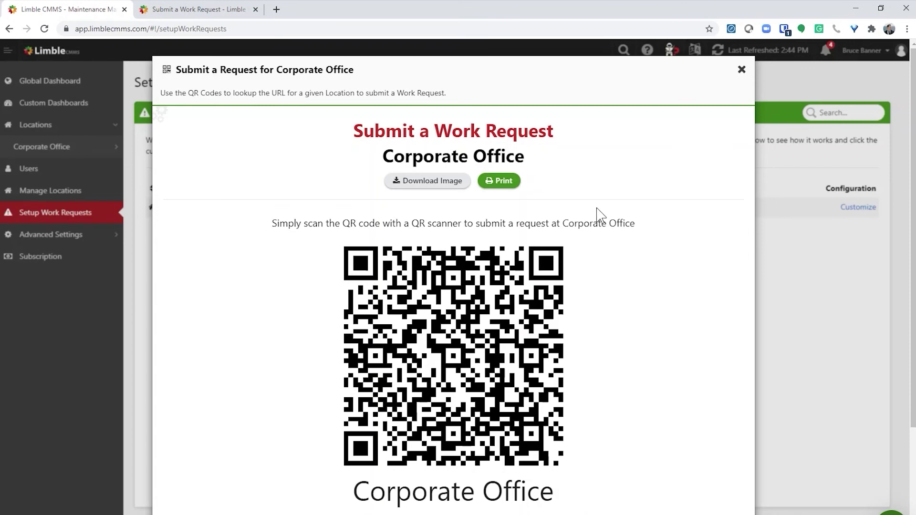
Display the Air Handler asset's QR codes from the Corporate Office asset list, then close them
{"action": "left_click", "coordinate": [84, 157]}
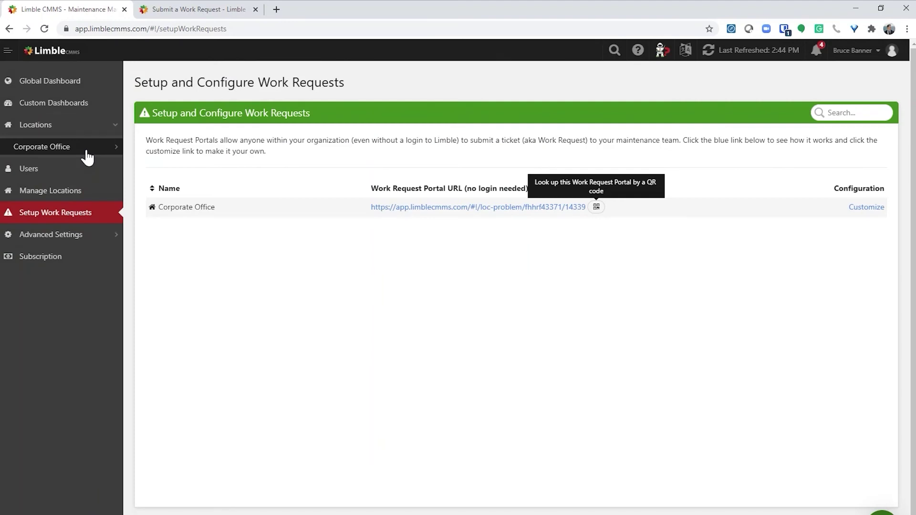
{"action": "left_click", "coordinate": [87, 151]}
{"action": "left_click", "coordinate": [83, 185]}
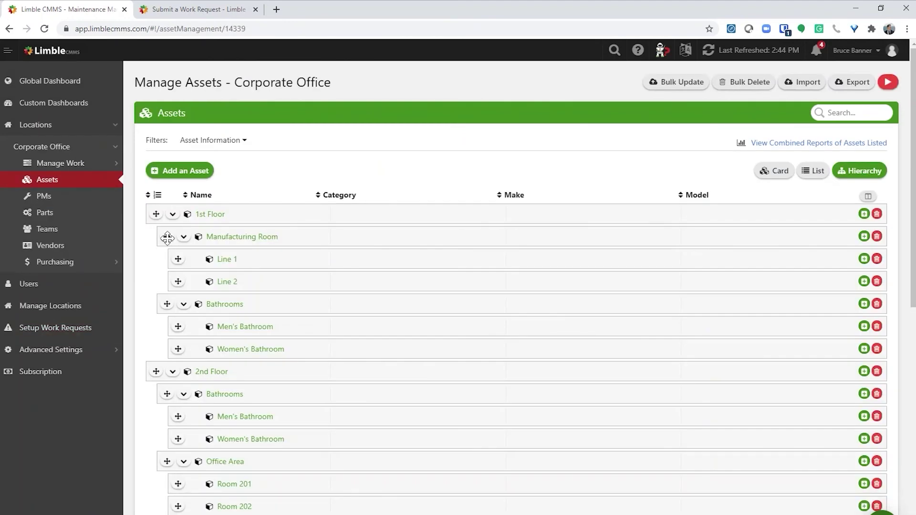
{"action": "scroll", "coordinate": [231, 308], "scroll_direction": "down", "scroll_amount": 5}
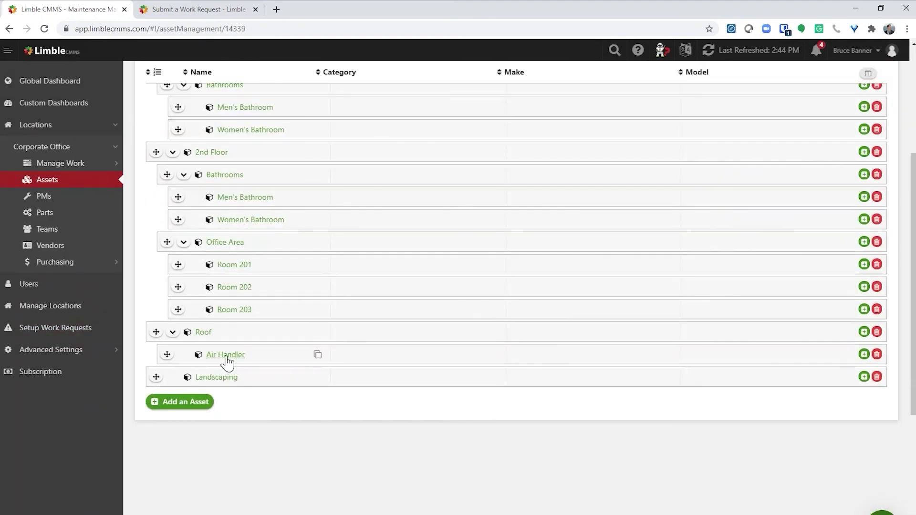
{"action": "left_click", "coordinate": [226, 356]}
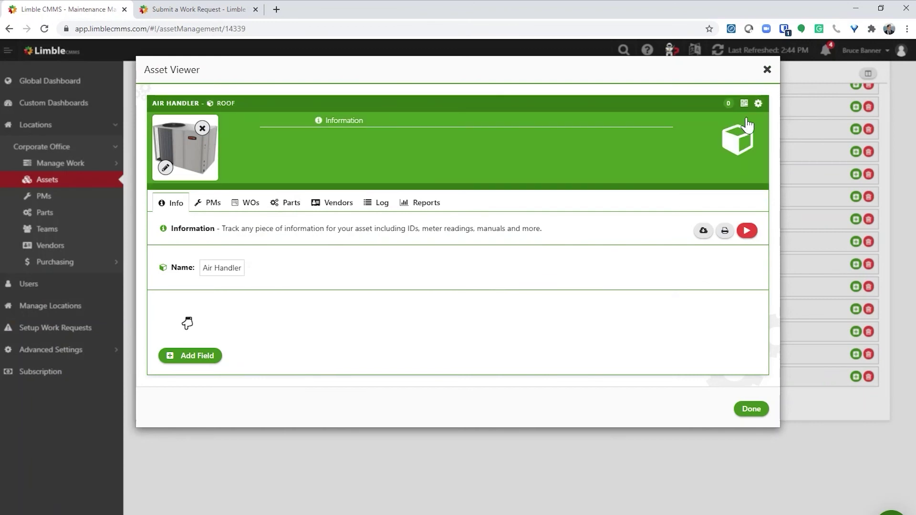
{"action": "left_click", "coordinate": [745, 105]}
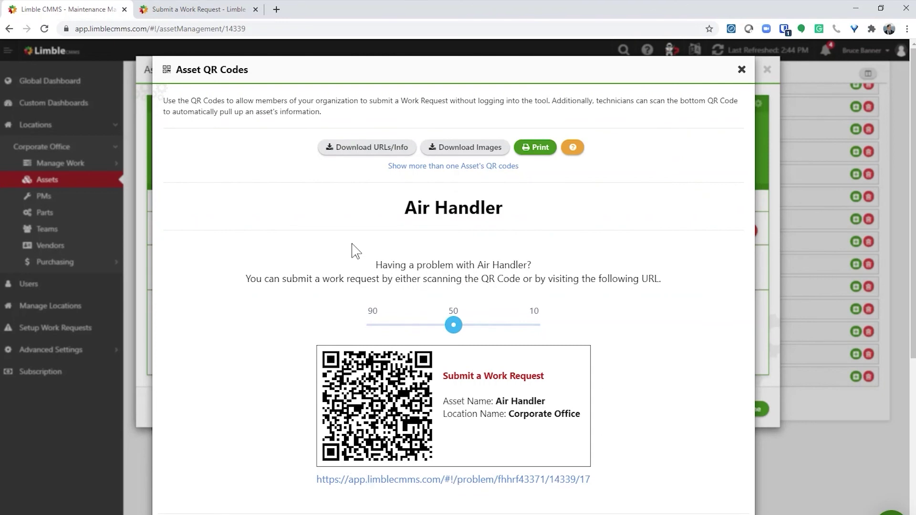
{"action": "left_click", "coordinate": [742, 70]}
{"action": "left_click", "coordinate": [767, 70]}
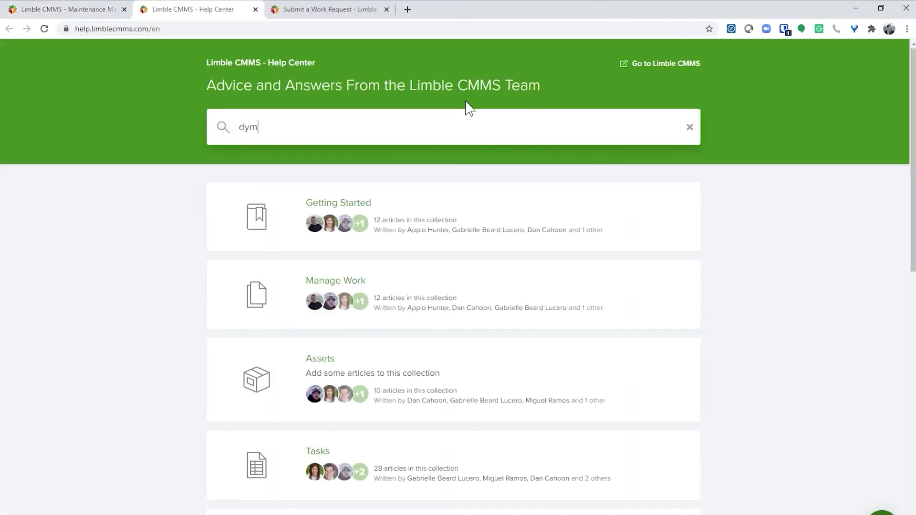
Search 'dymo', open Printing Labels with Dymo Printers, and start the support chat
{"action": "key", "text": "Return"}
{"action": "left_click", "coordinate": [362, 237]}
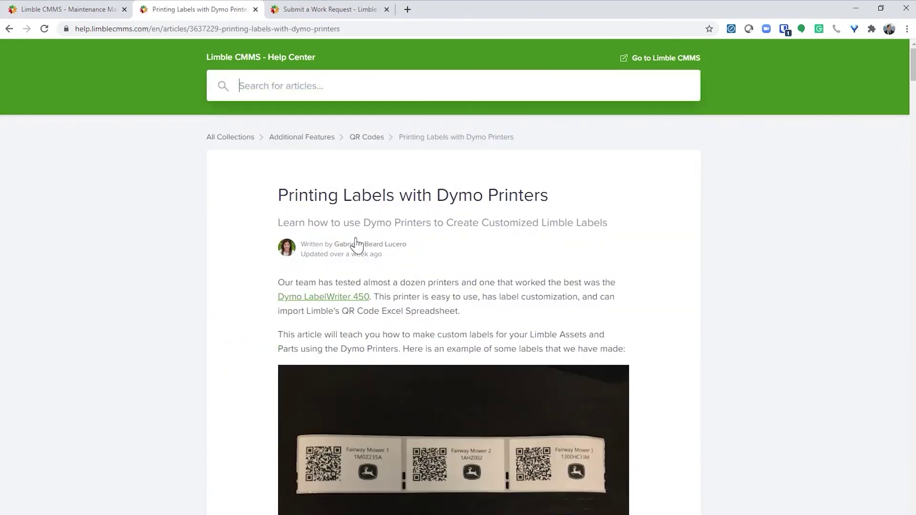
{"action": "scroll", "coordinate": [258, 351], "scroll_direction": "down", "scroll_amount": 2}
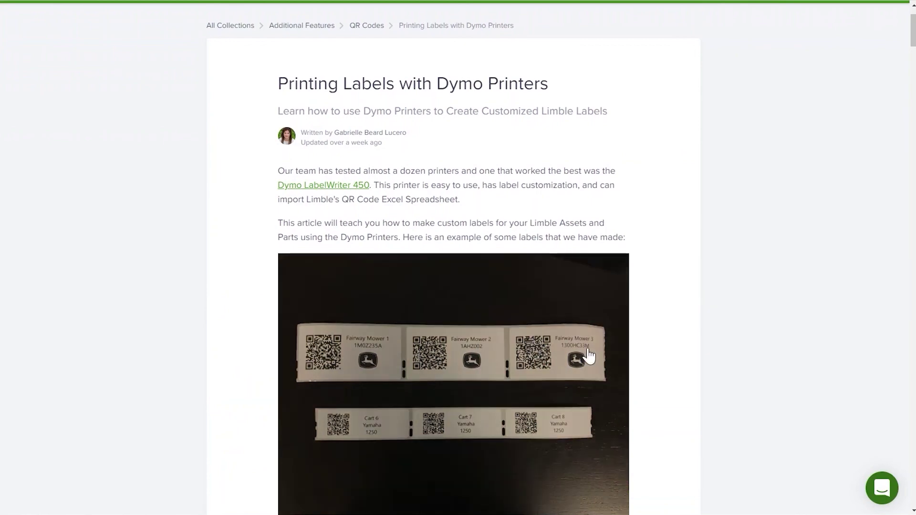
{"action": "left_click", "coordinate": [877, 499]}
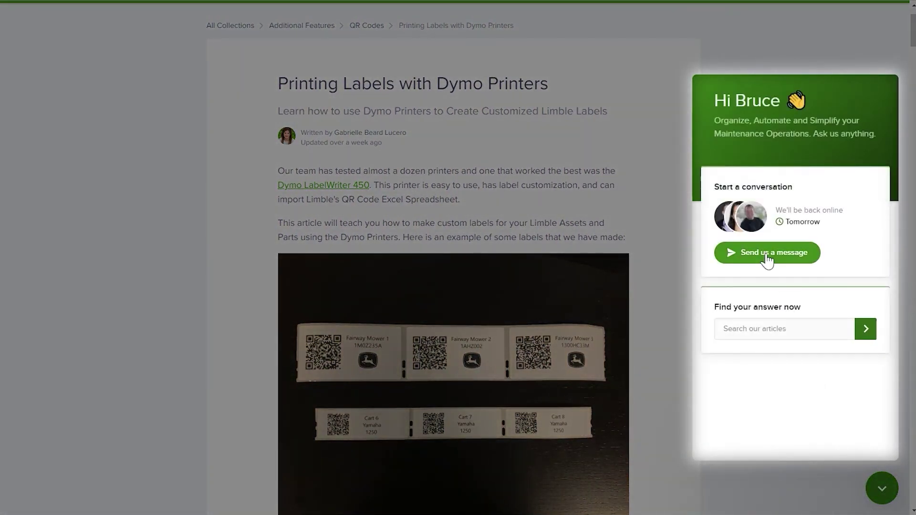
Send the support team a new chat message reading 'I need some help.'
{"action": "left_click", "coordinate": [767, 259]}
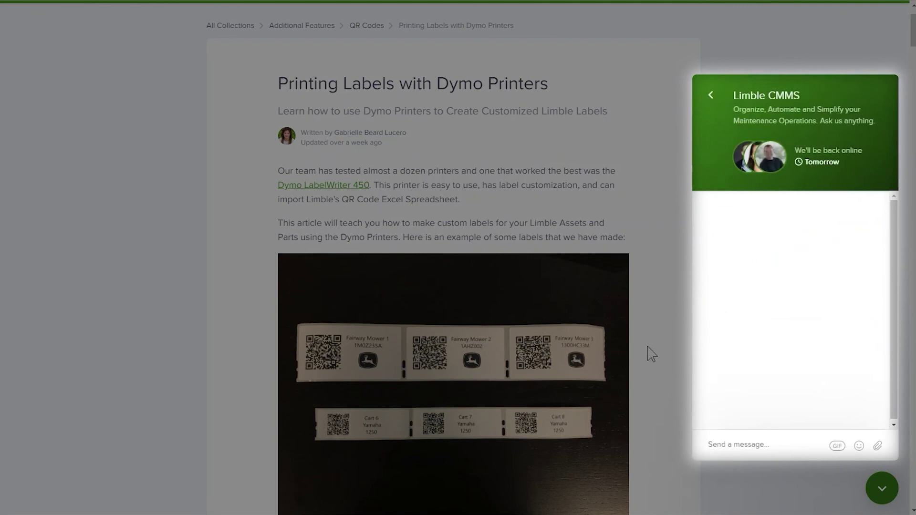
{"action": "type", "text": "I need some help."}
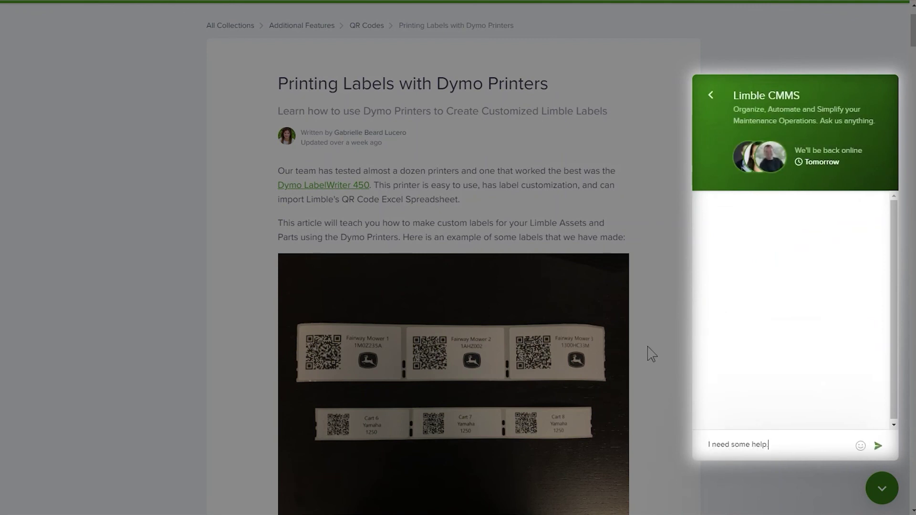
{"action": "key", "text": "Return"}
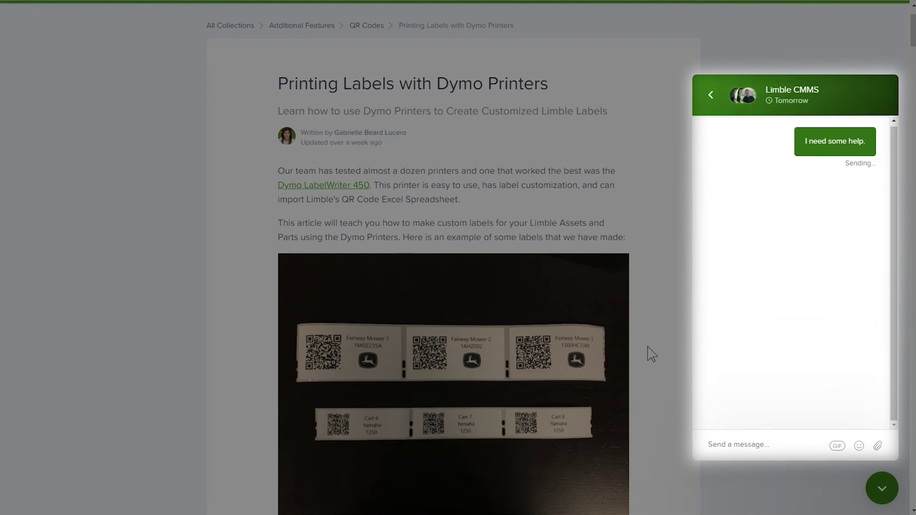